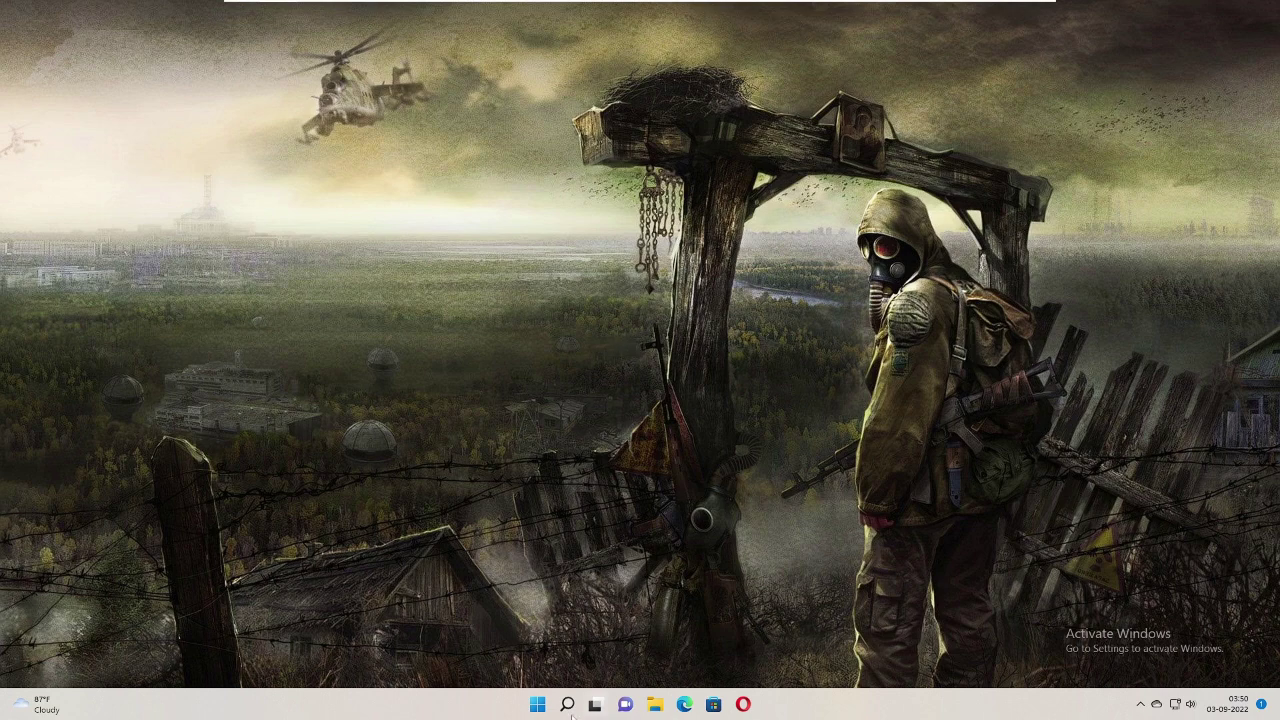
# Search Windows for 'ease of' to list the Toggle keys and Sticky keys settings
pyautogui.moveTo(567, 707)
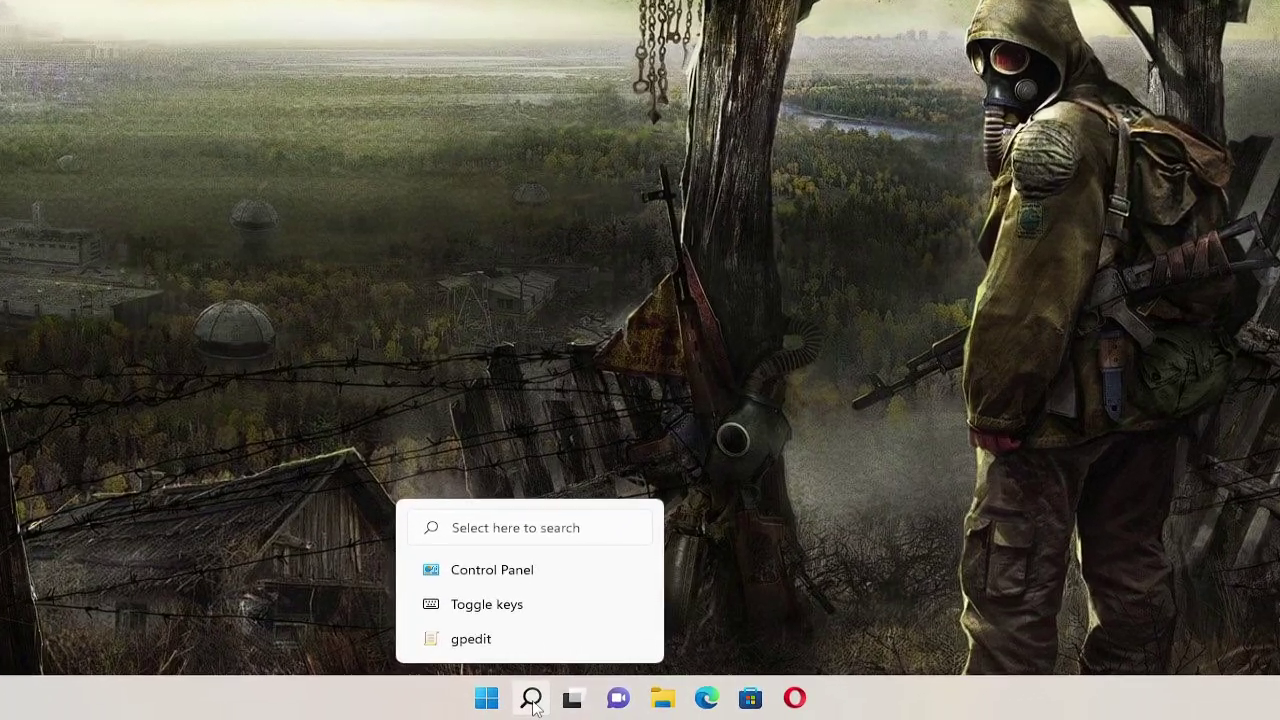
pyautogui.click(567, 706)
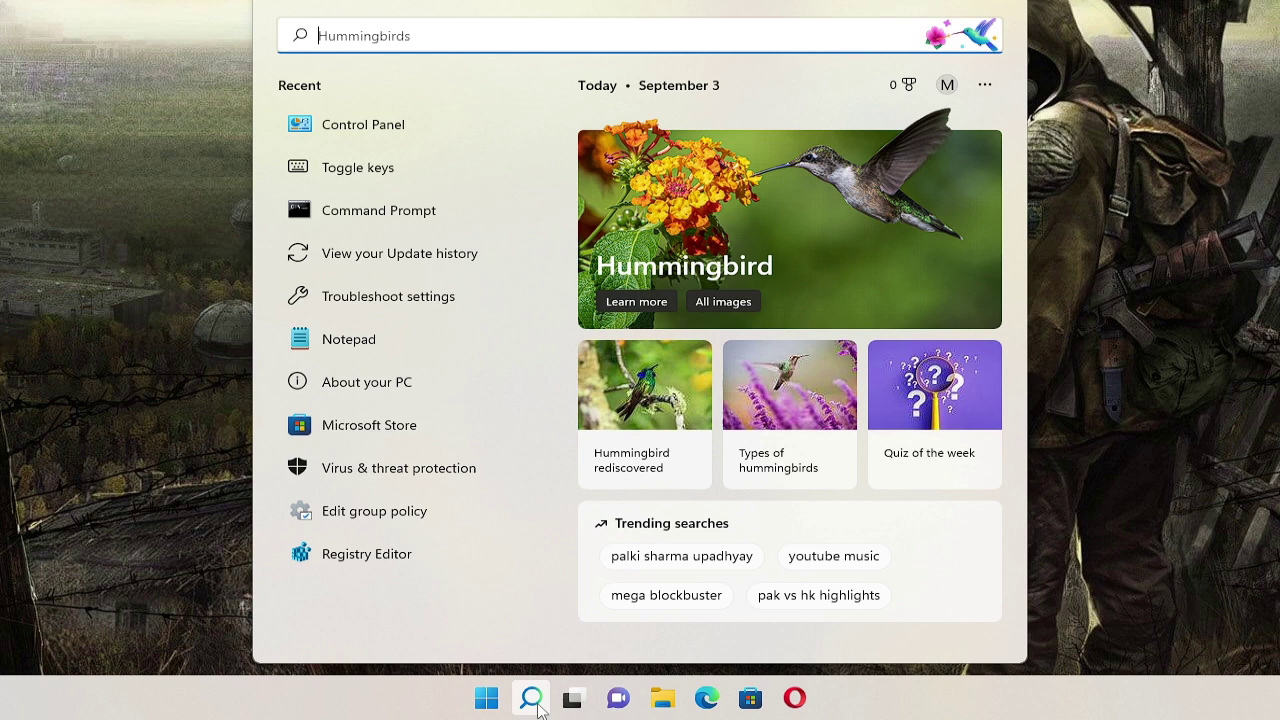
pyautogui.write('ease')
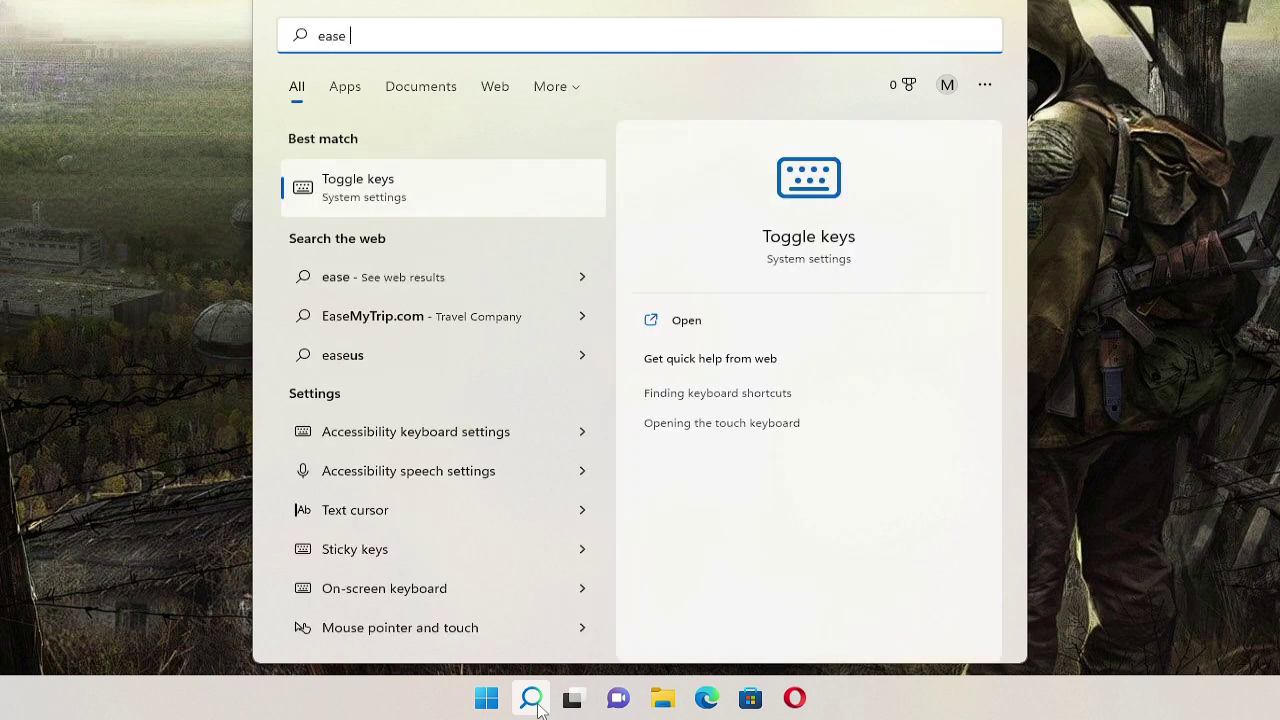
pyautogui.write(' of')
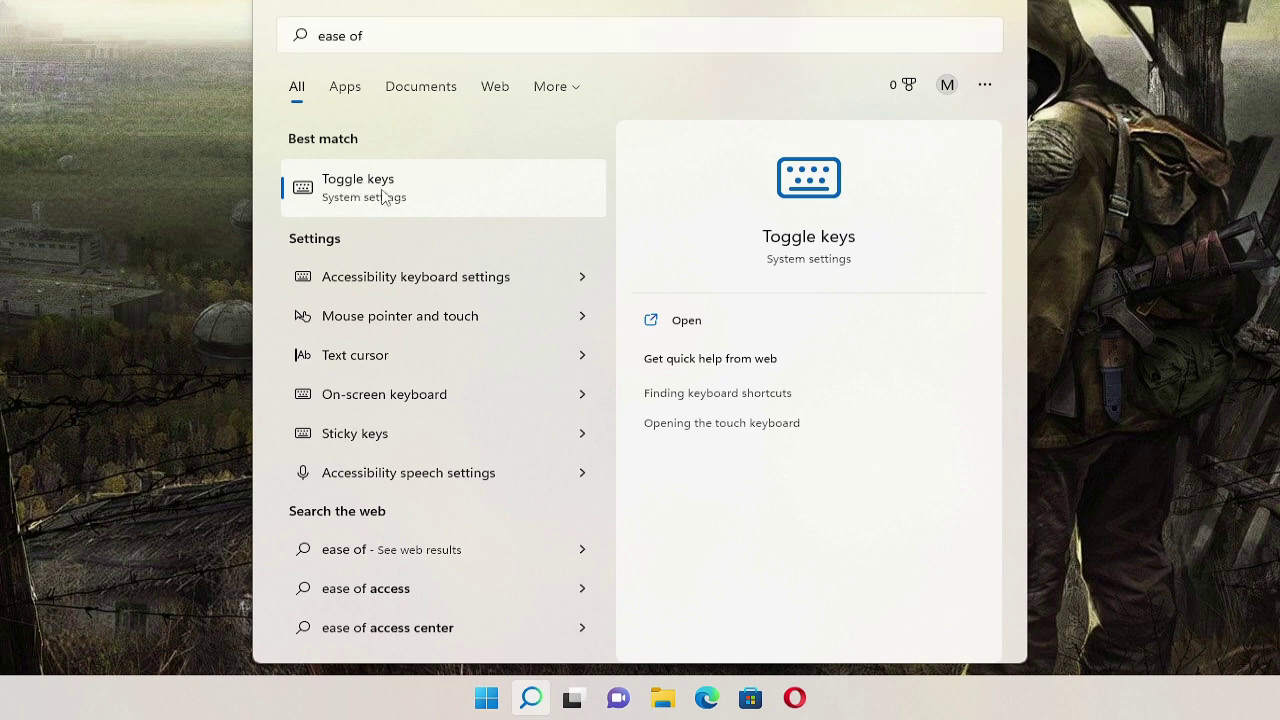
# Open Accessibility > Keyboard from the Toggle keys result and switch Sticky keys on, then back off
pyautogui.click(385, 195)
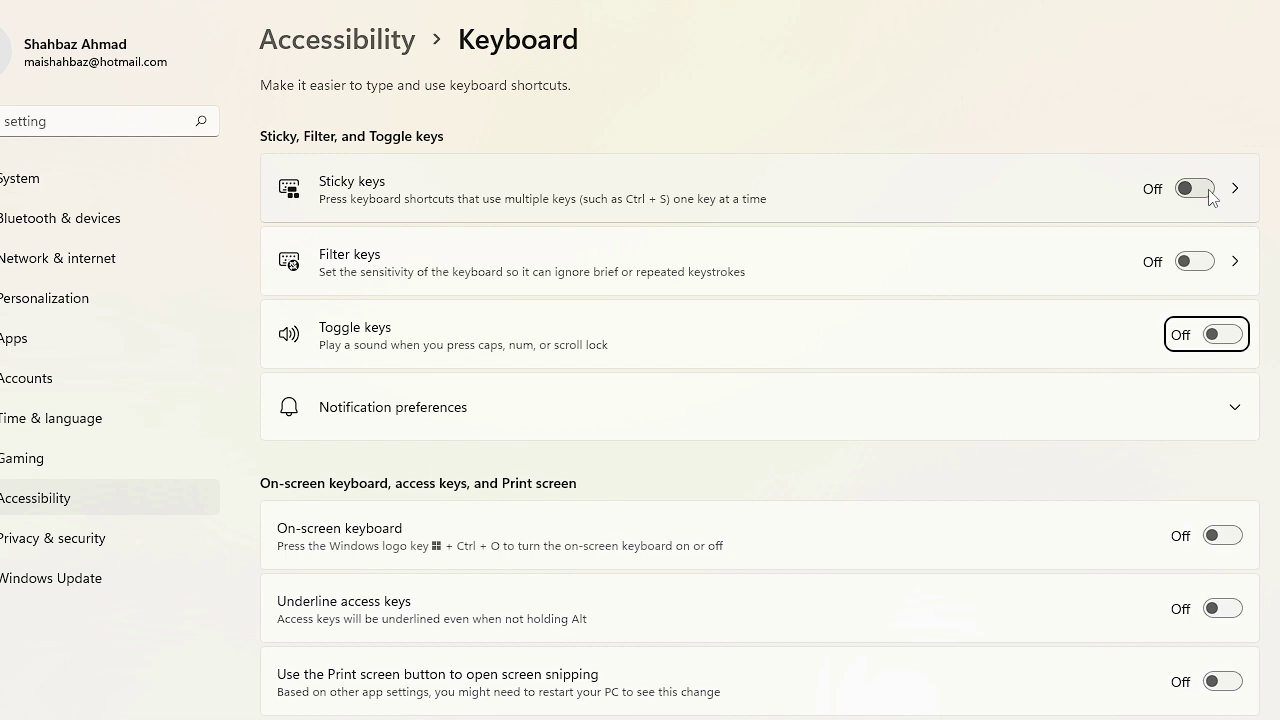
pyautogui.click(1208, 190)
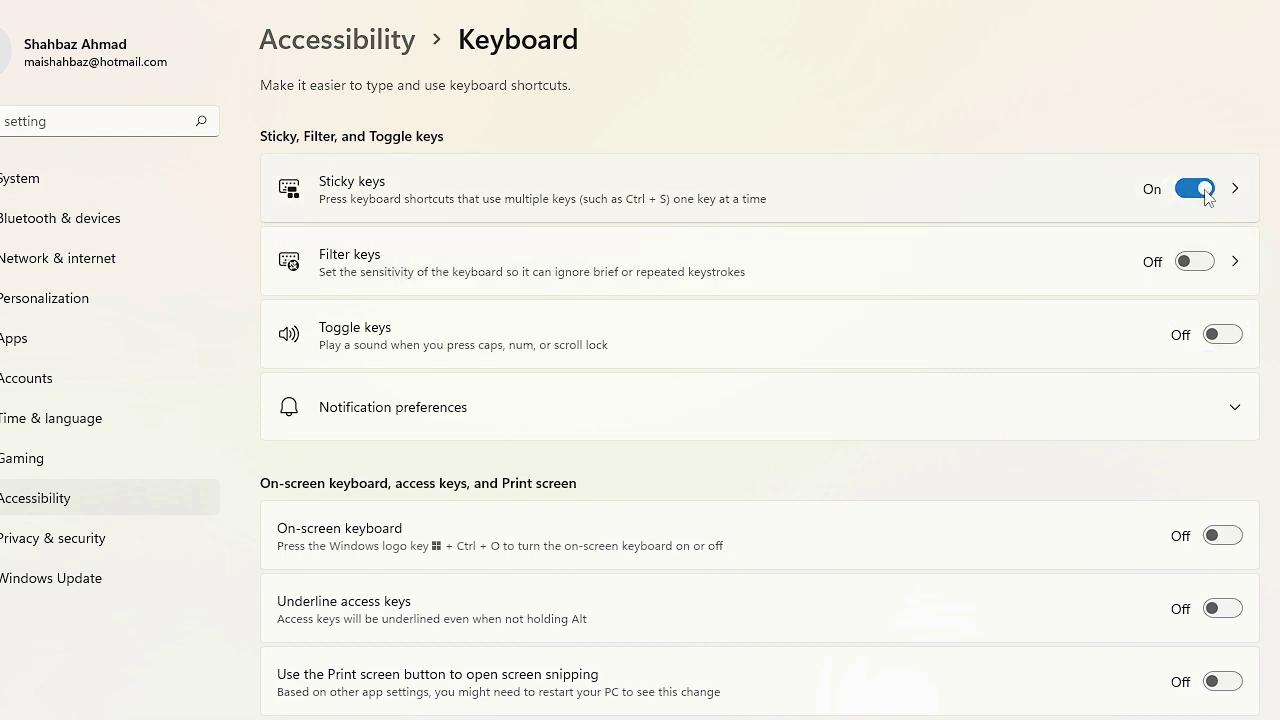
pyautogui.click(1208, 190)
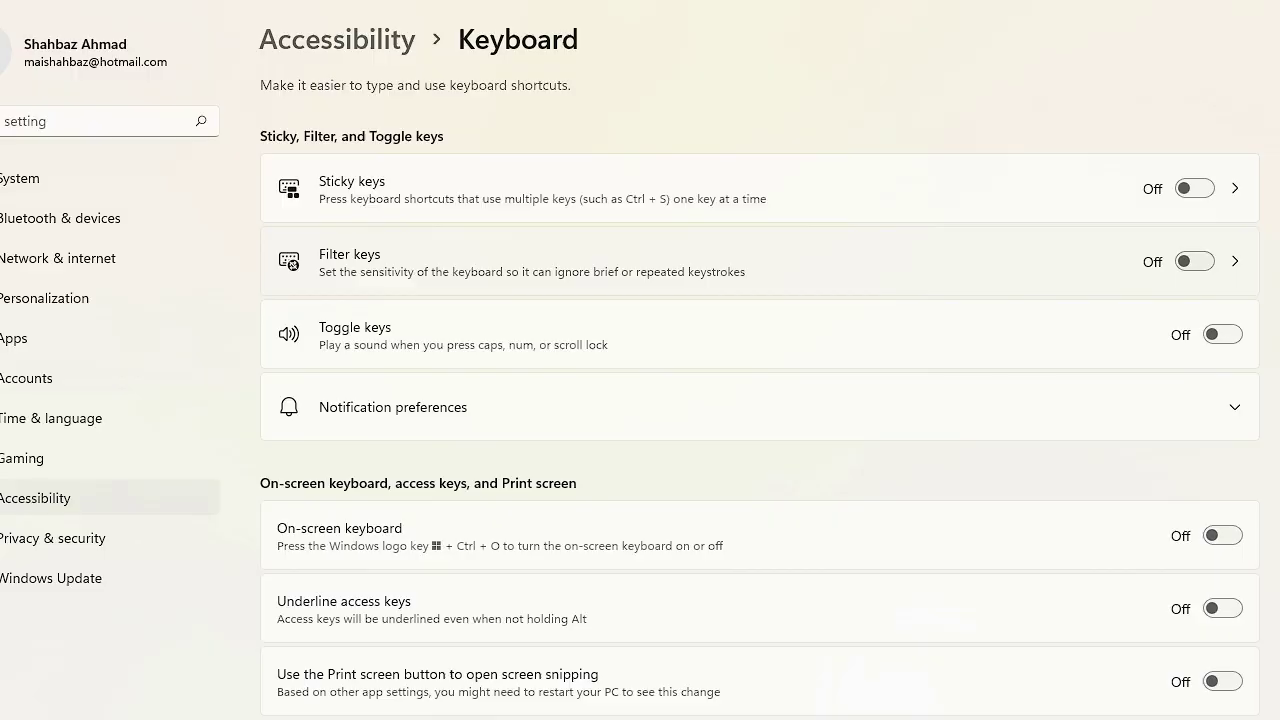
# Close Settings and launch Control Panel by searching Windows for 'control'
pyautogui.hotkey('alt', 'F4')
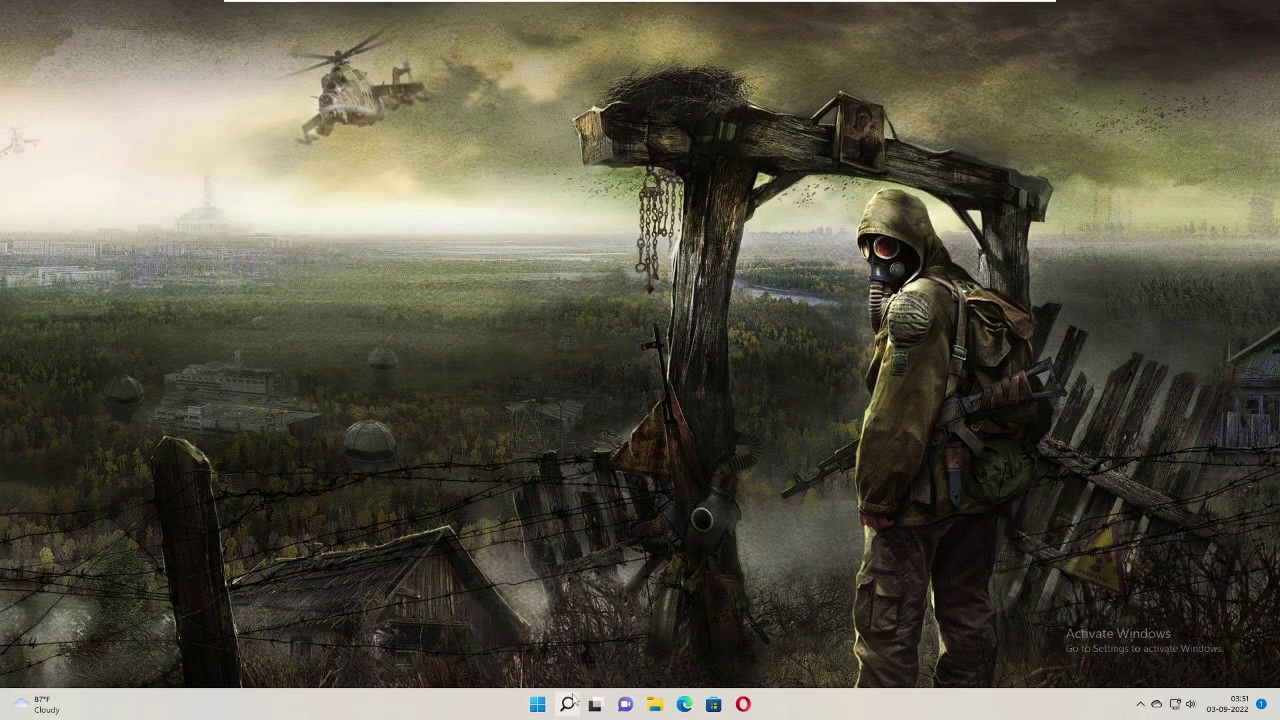
pyautogui.click(567, 704)
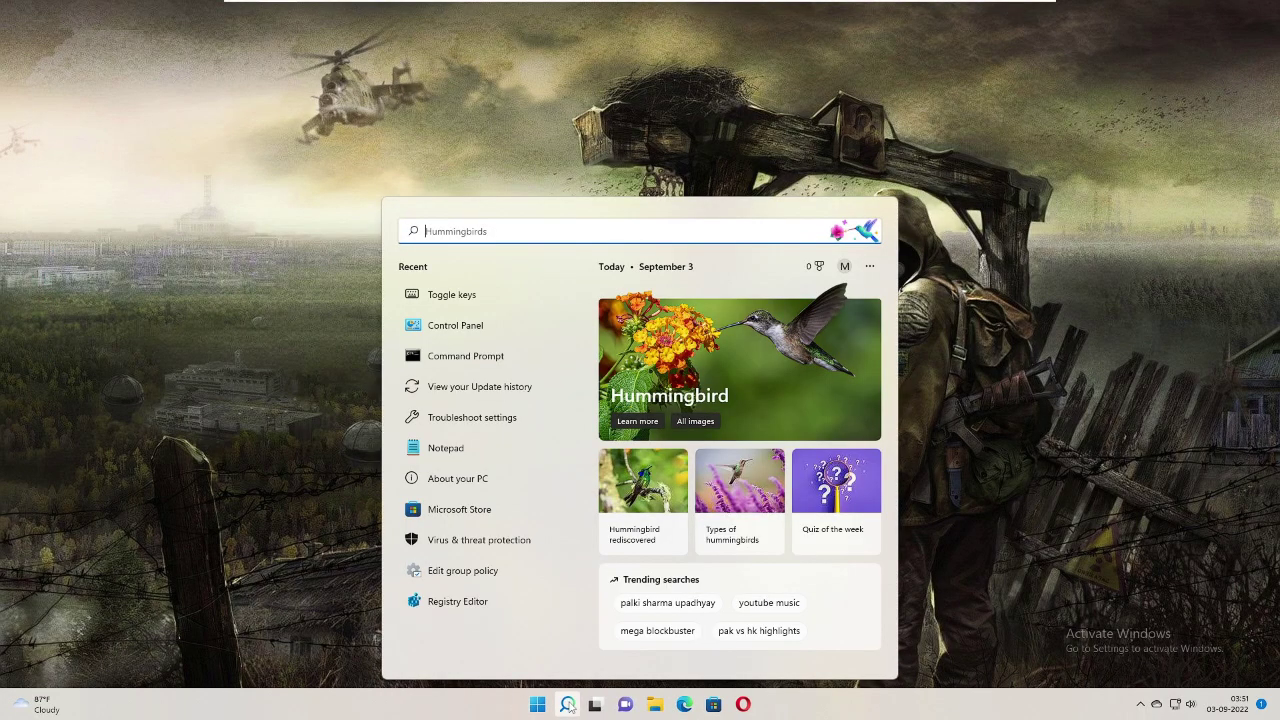
pyautogui.write('control')
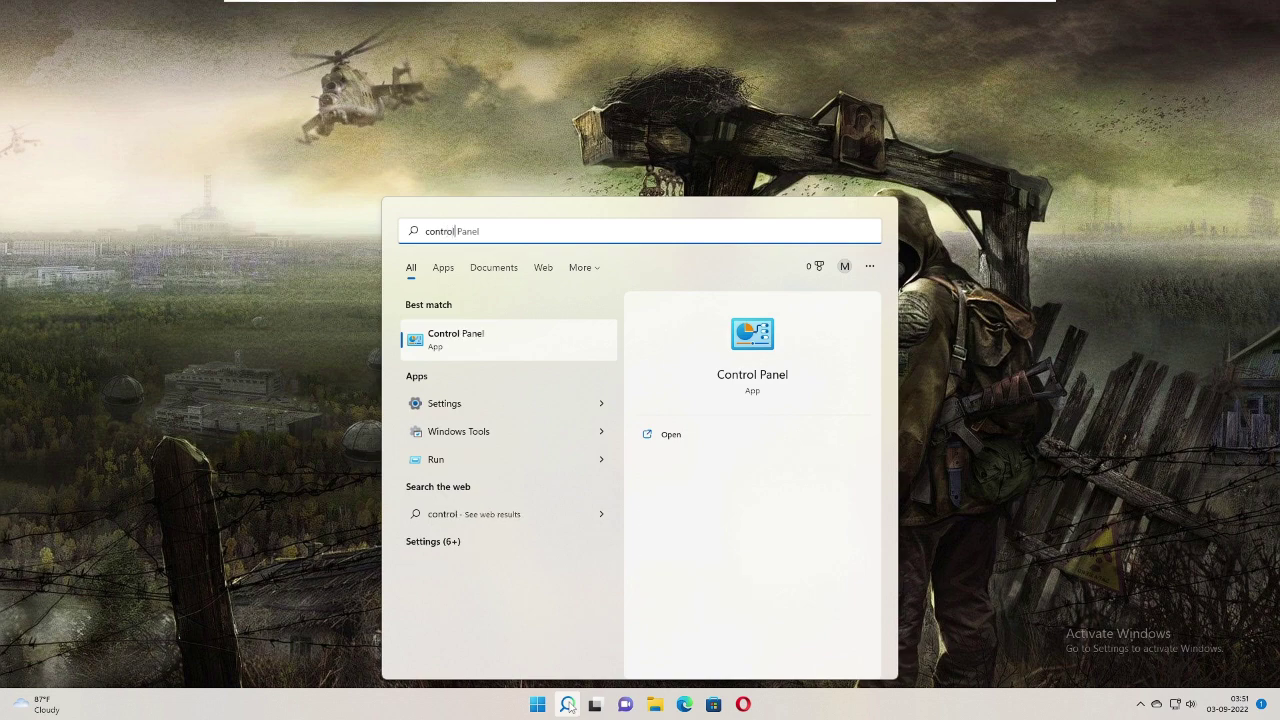
pyautogui.click(470, 341)
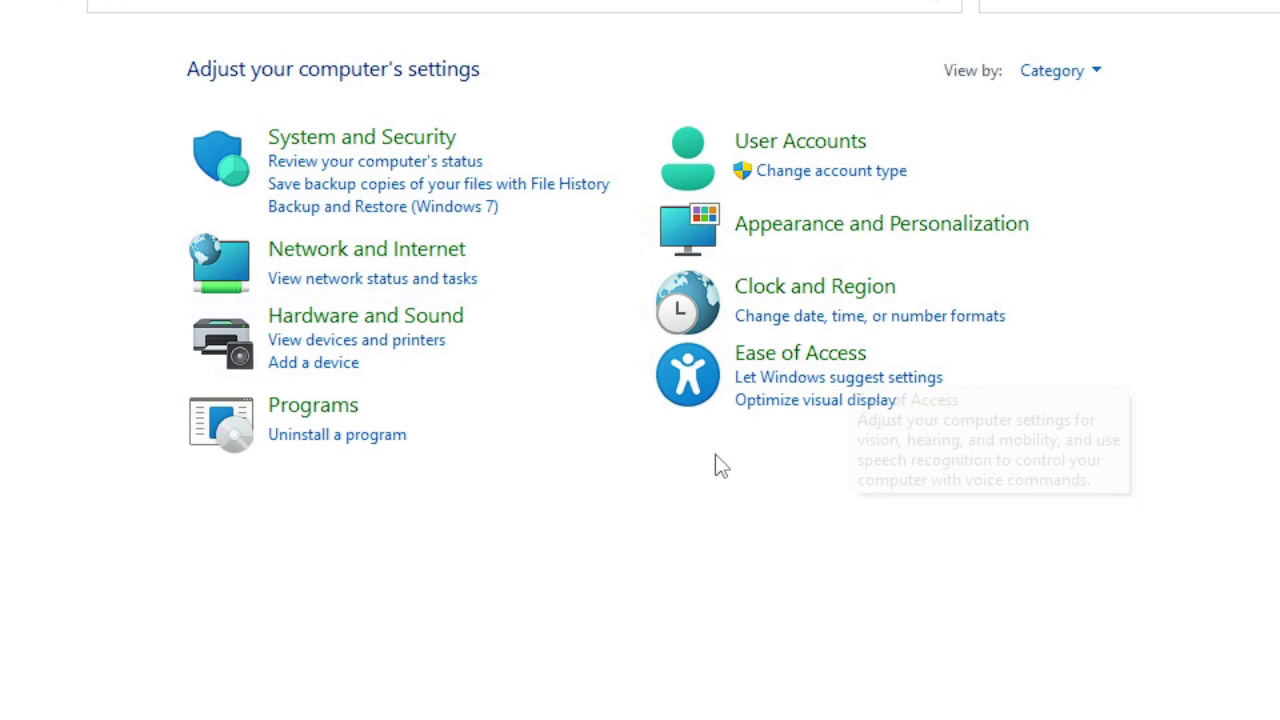
# Keep Category view and go to Ease of Access Center > Make the keyboard easier to use
pyautogui.click(1095, 72)
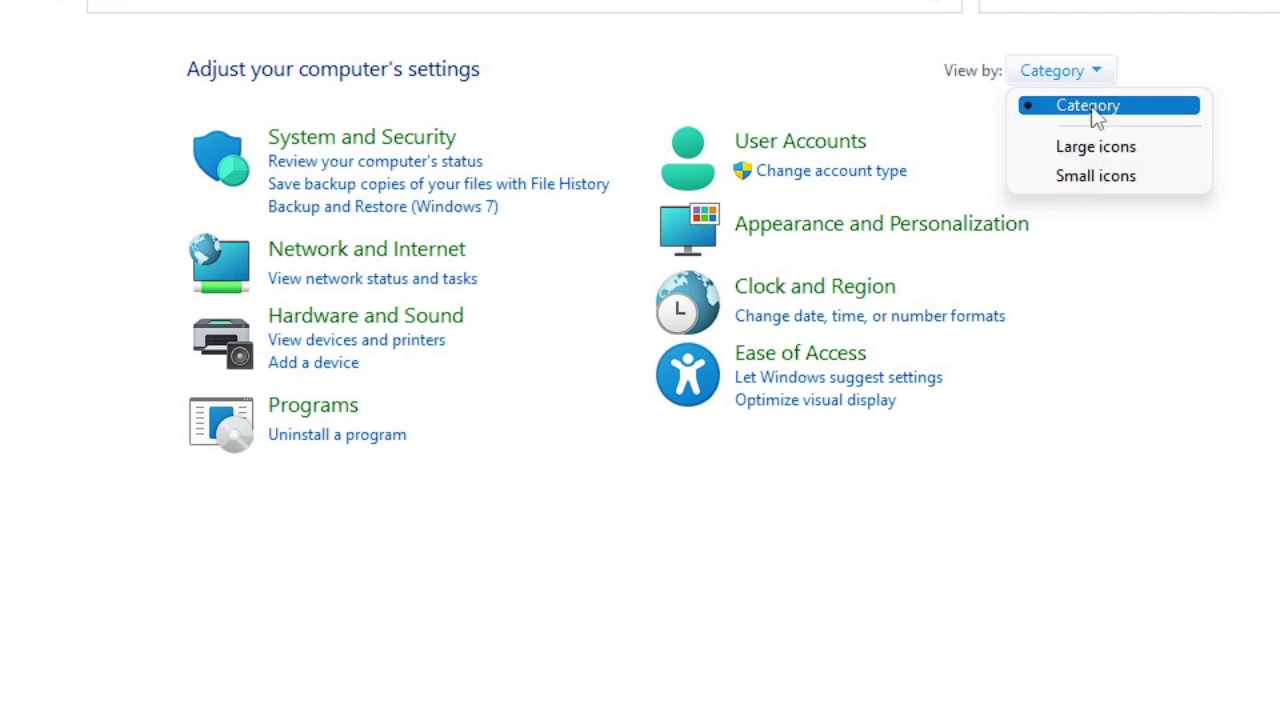
pyautogui.click(1088, 108)
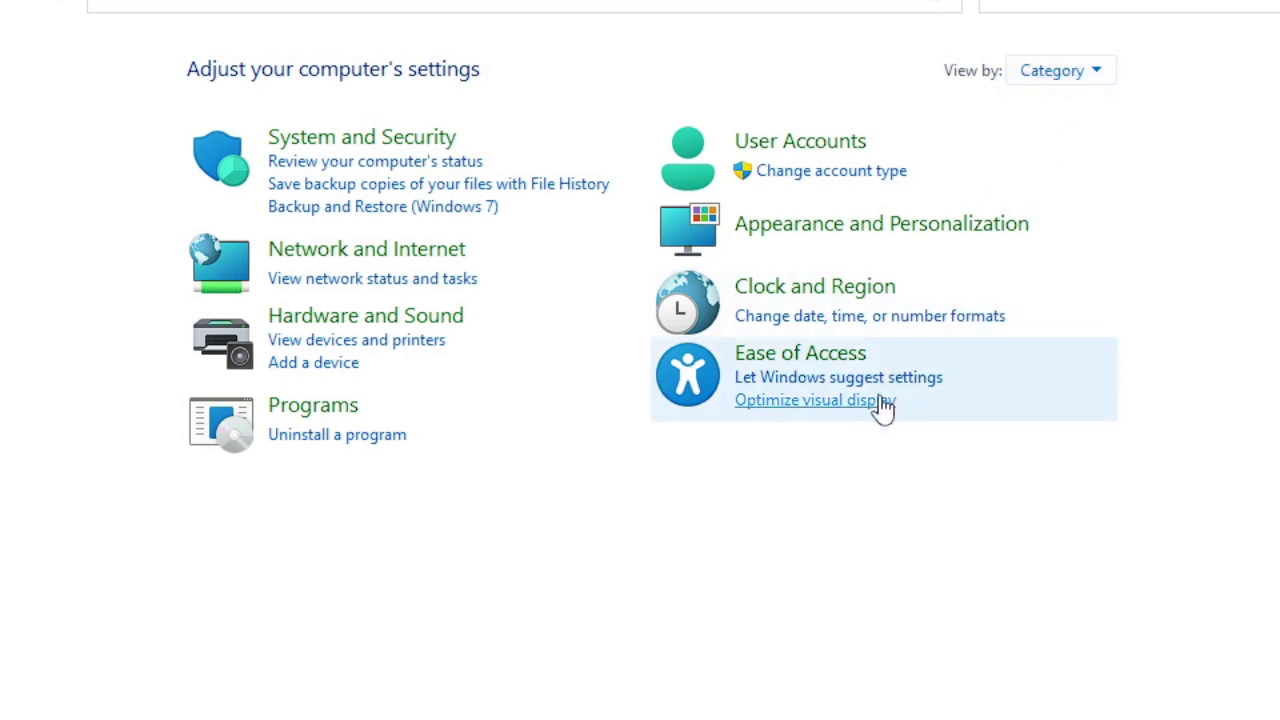
pyautogui.click(823, 363)
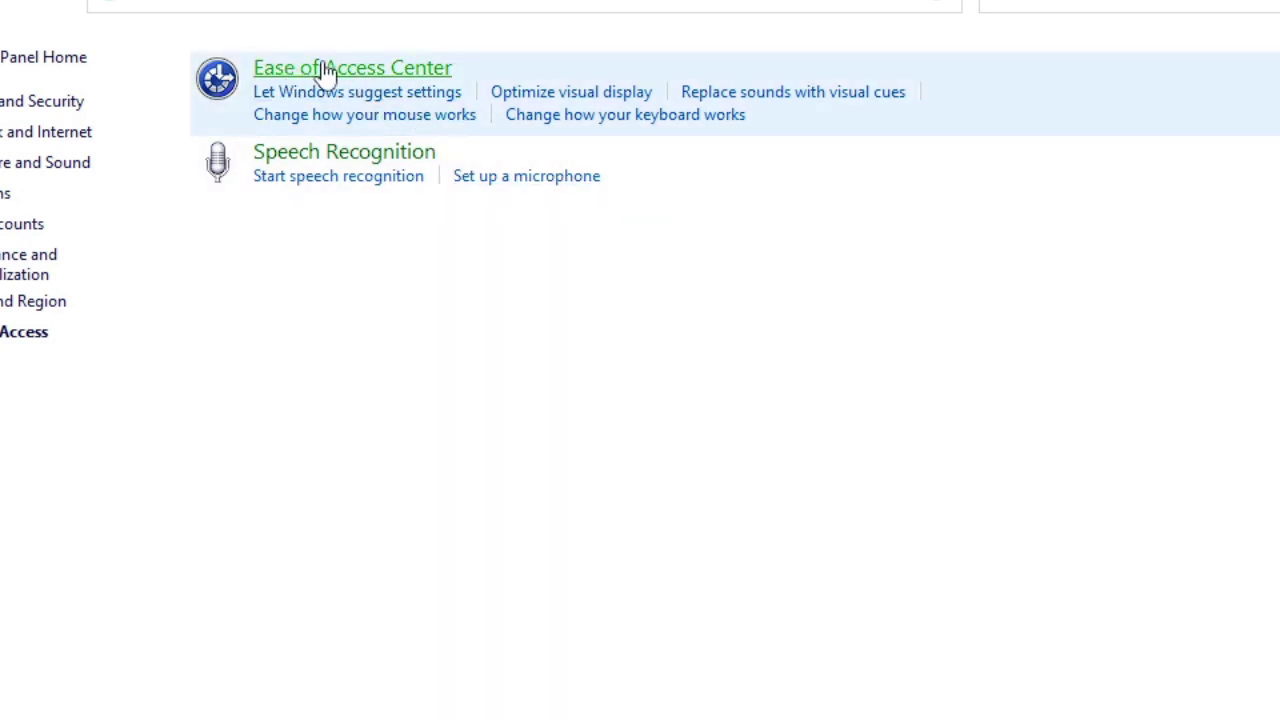
pyautogui.click(395, 70)
pyautogui.scroll(-5, 457, 314)
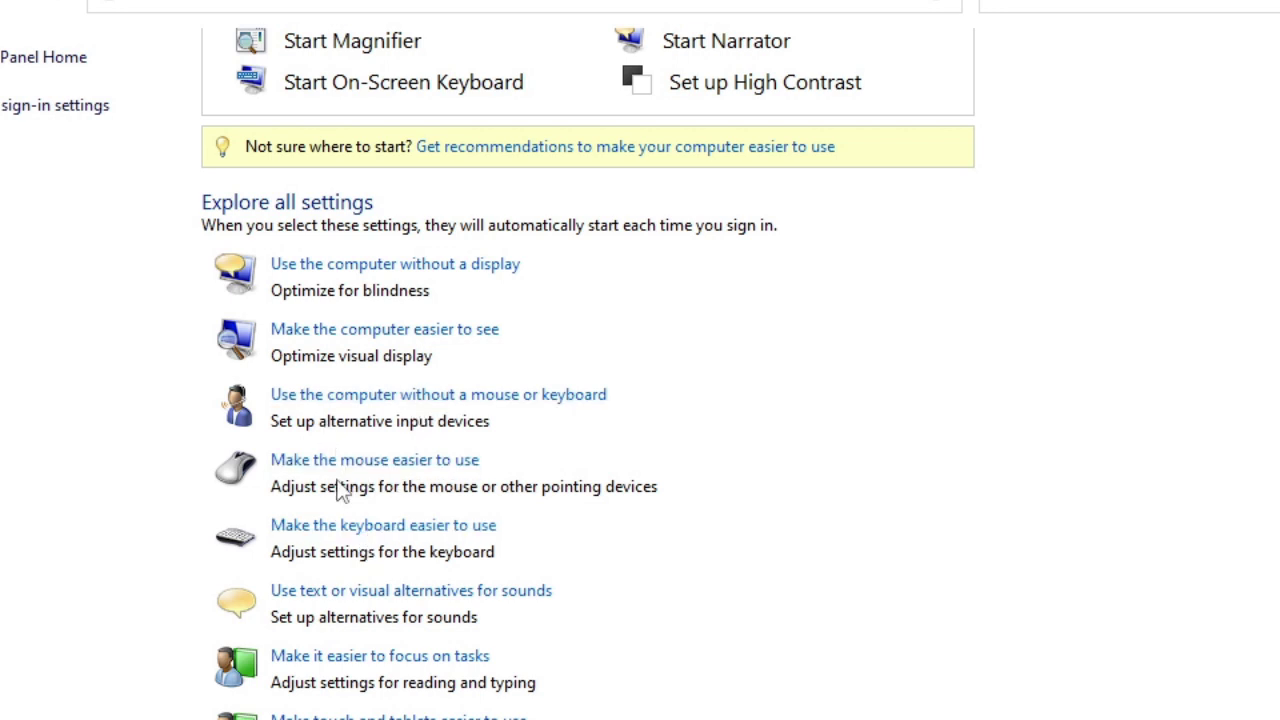
pyautogui.click(428, 530)
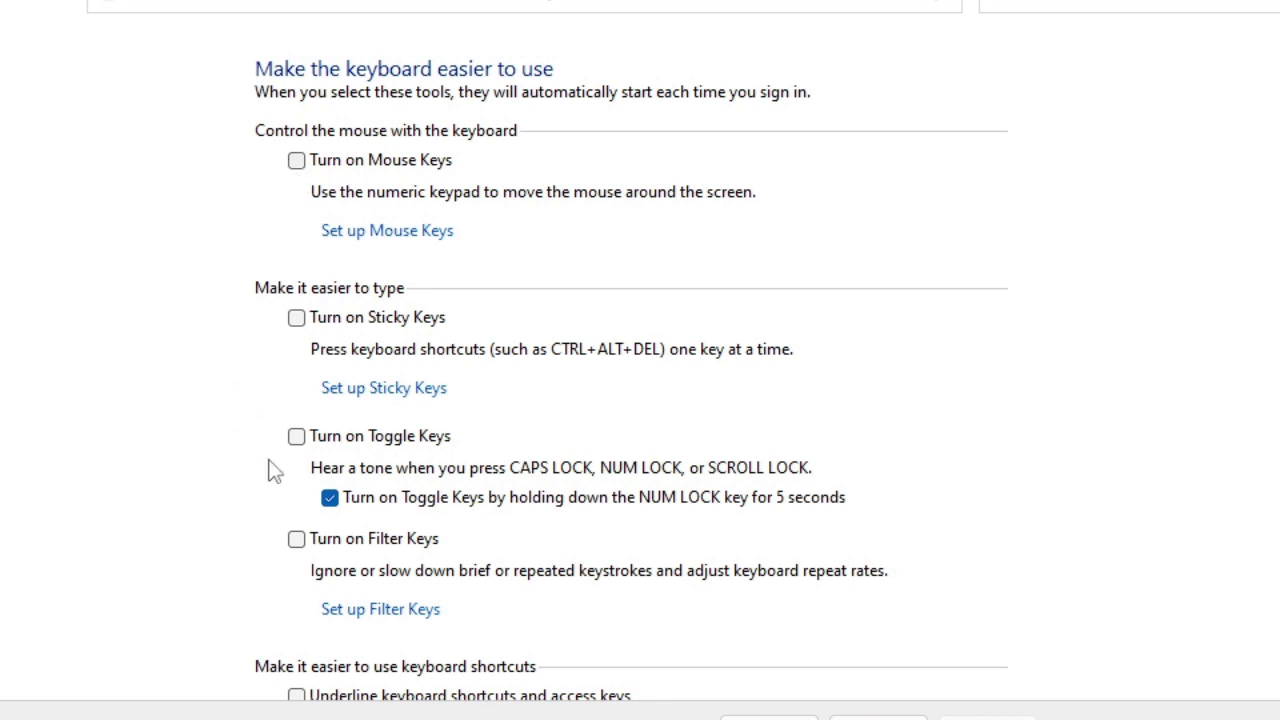
# Check Mouse Keys, Sticky Keys, Filter Keys and Toggle Keys, and apply
pyautogui.click(296, 161)
pyautogui.click(295, 325)
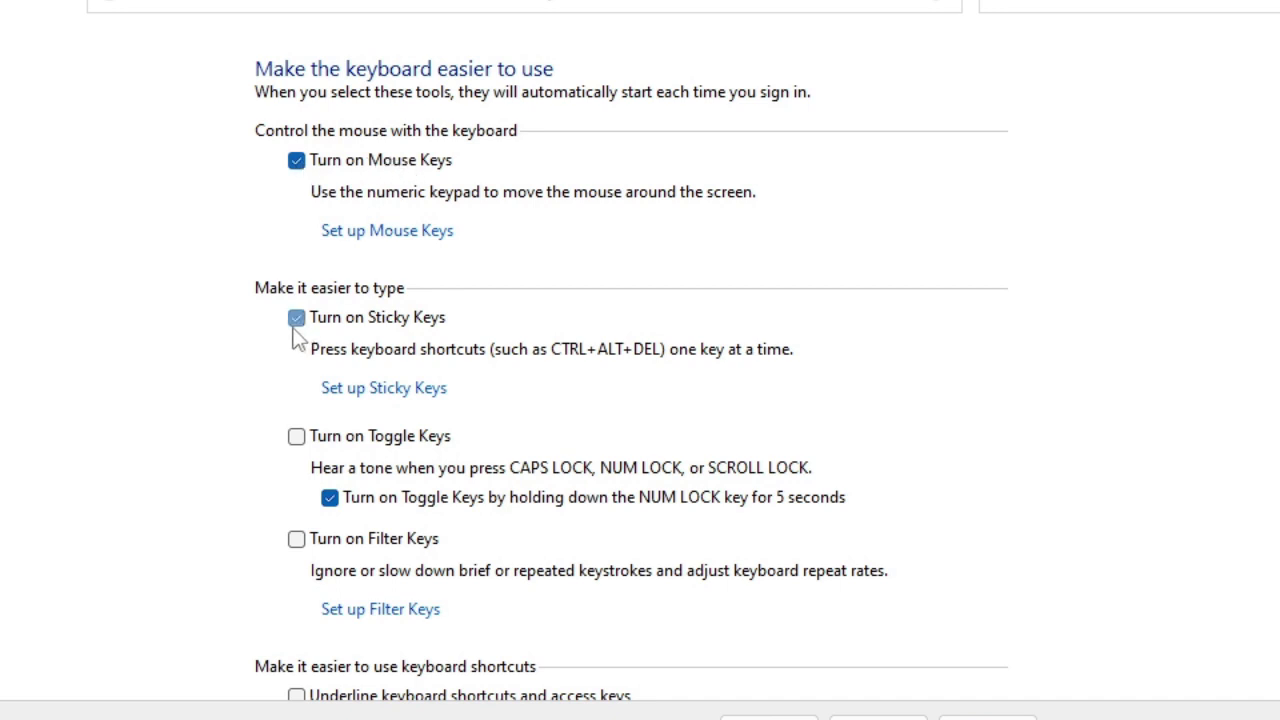
pyautogui.click(294, 448)
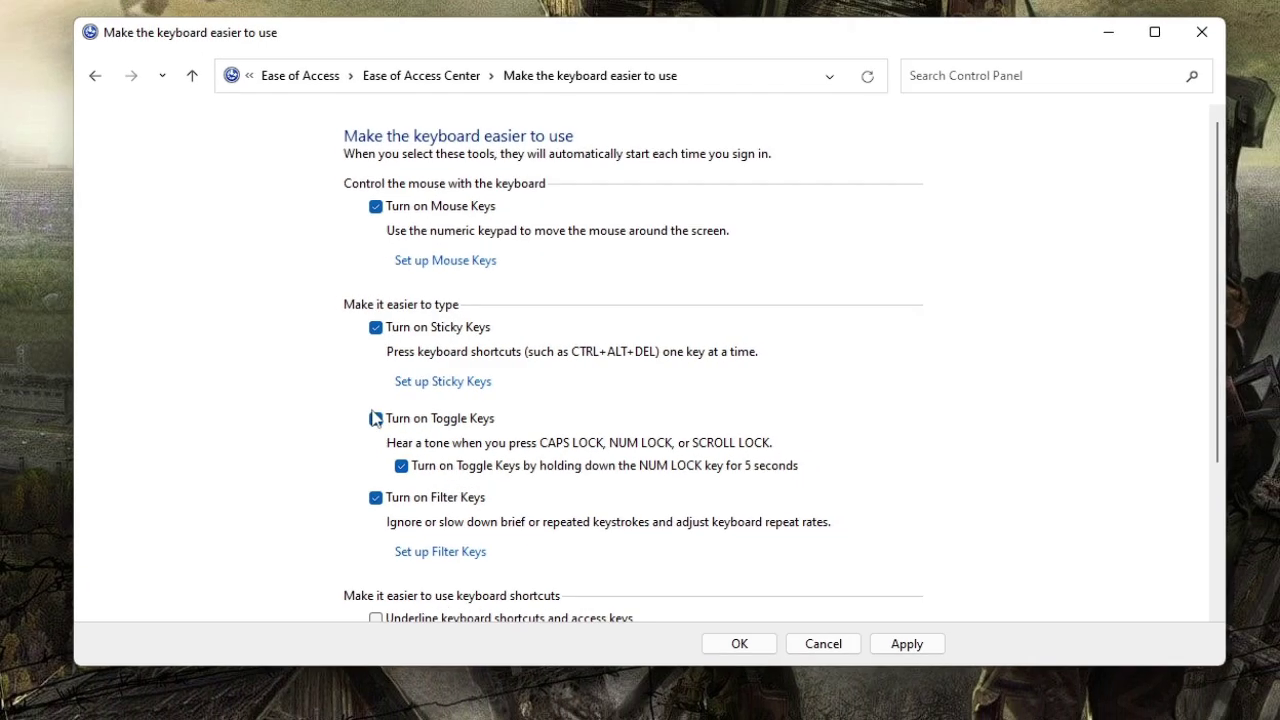
pyautogui.click(376, 418)
pyautogui.click(908, 645)
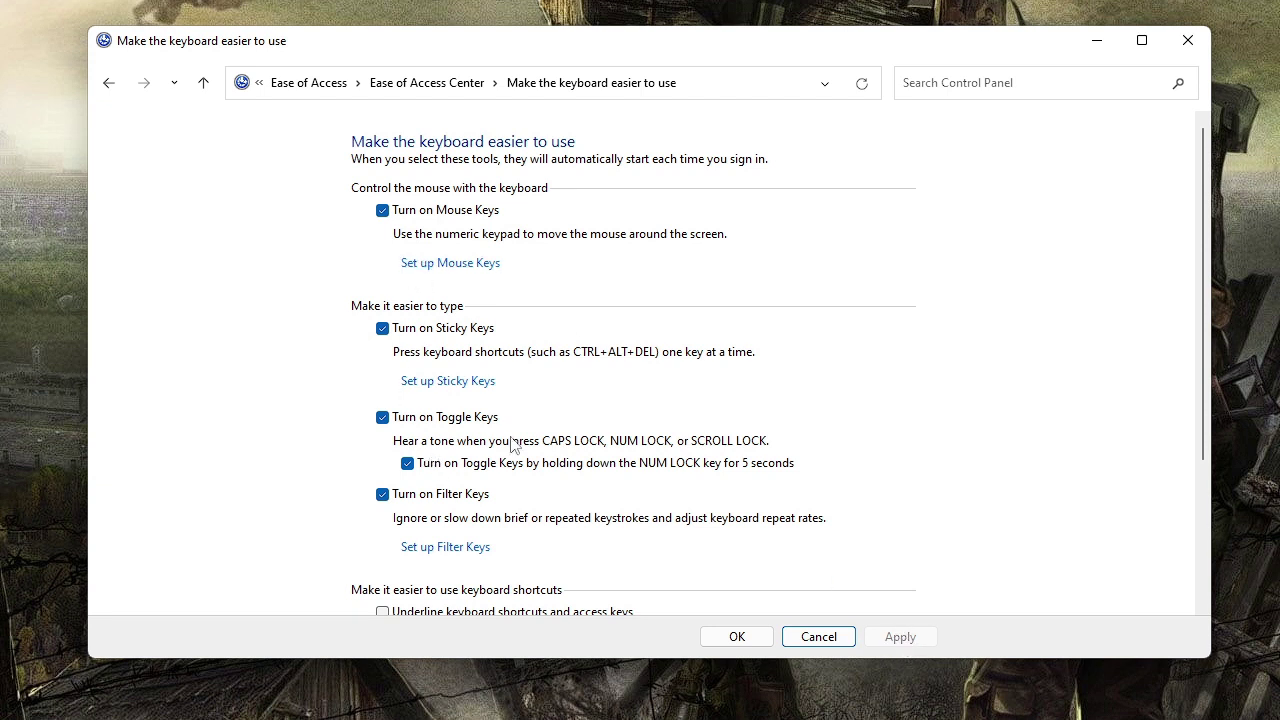
# Uncheck Mouse, Sticky, Toggle and Filter Keys, apply, and confirm with OK
pyautogui.click(382, 210)
pyautogui.click(382, 330)
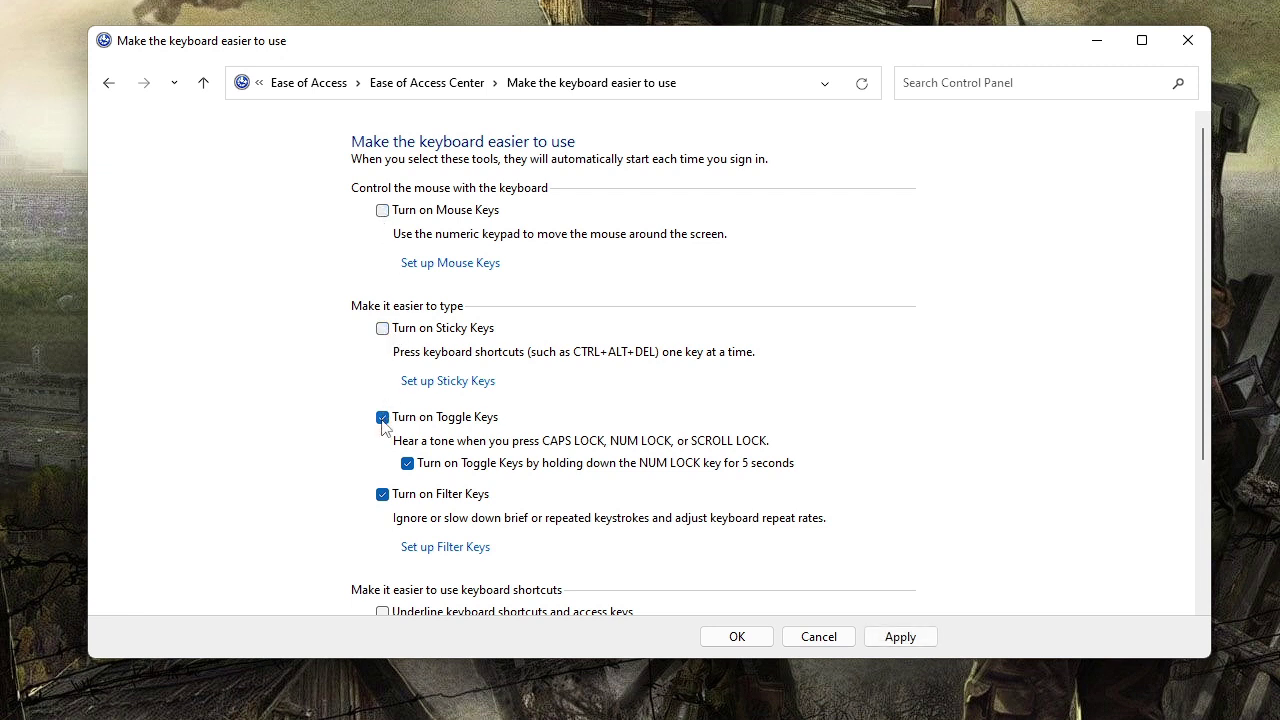
pyautogui.click(382, 418)
pyautogui.click(382, 494)
pyautogui.click(900, 637)
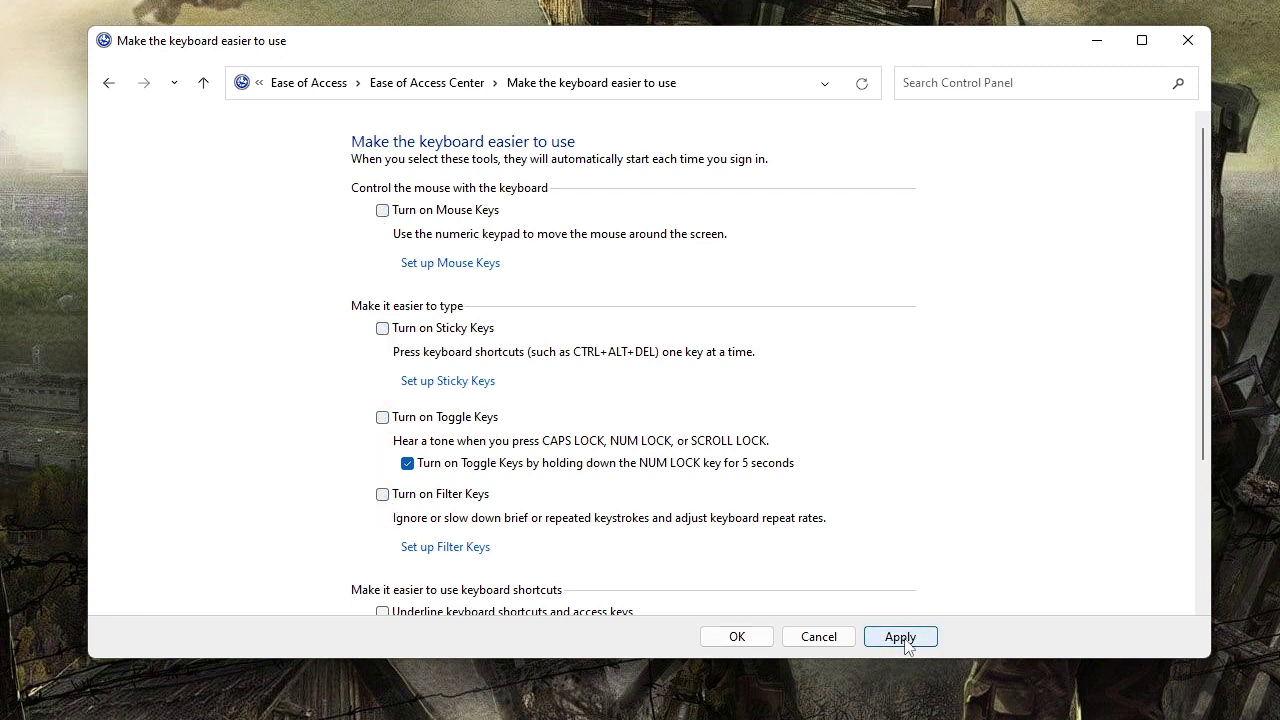
pyautogui.click(737, 640)
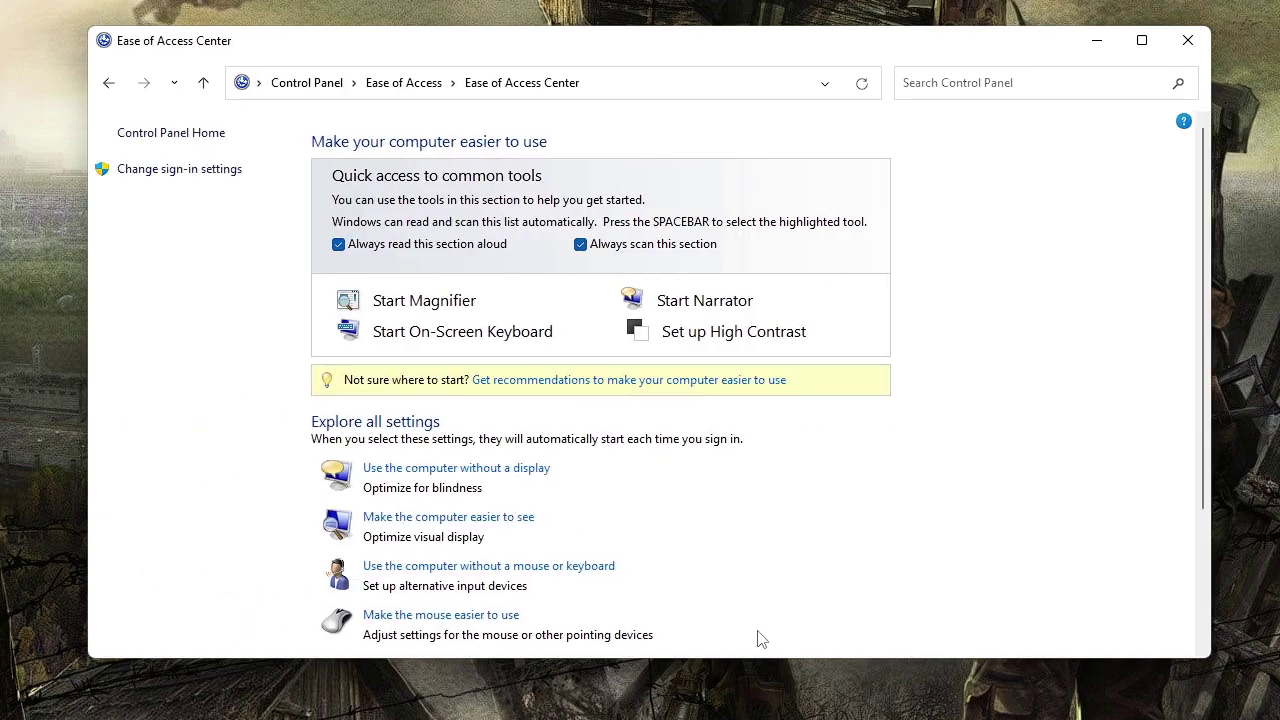
# Close Control Panel and open Device Manager from the Start button's right-click menu
pyautogui.click(1189, 48)
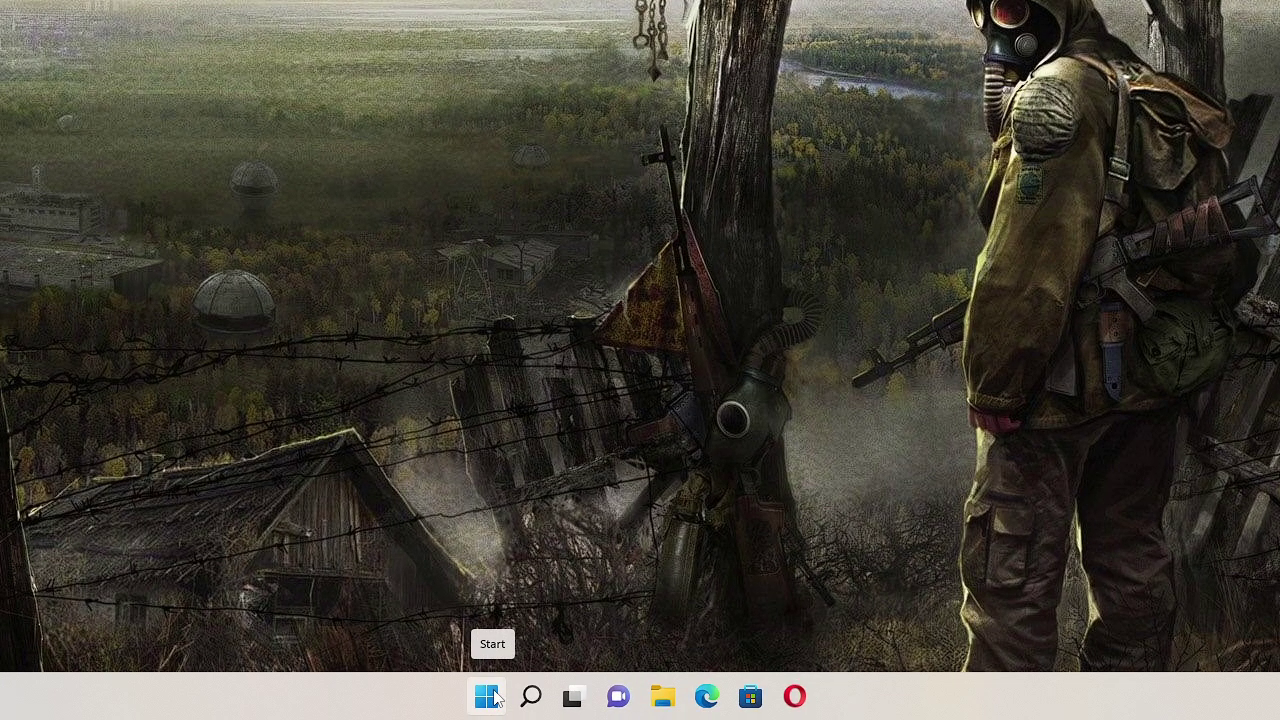
pyautogui.rightClick(490, 697)
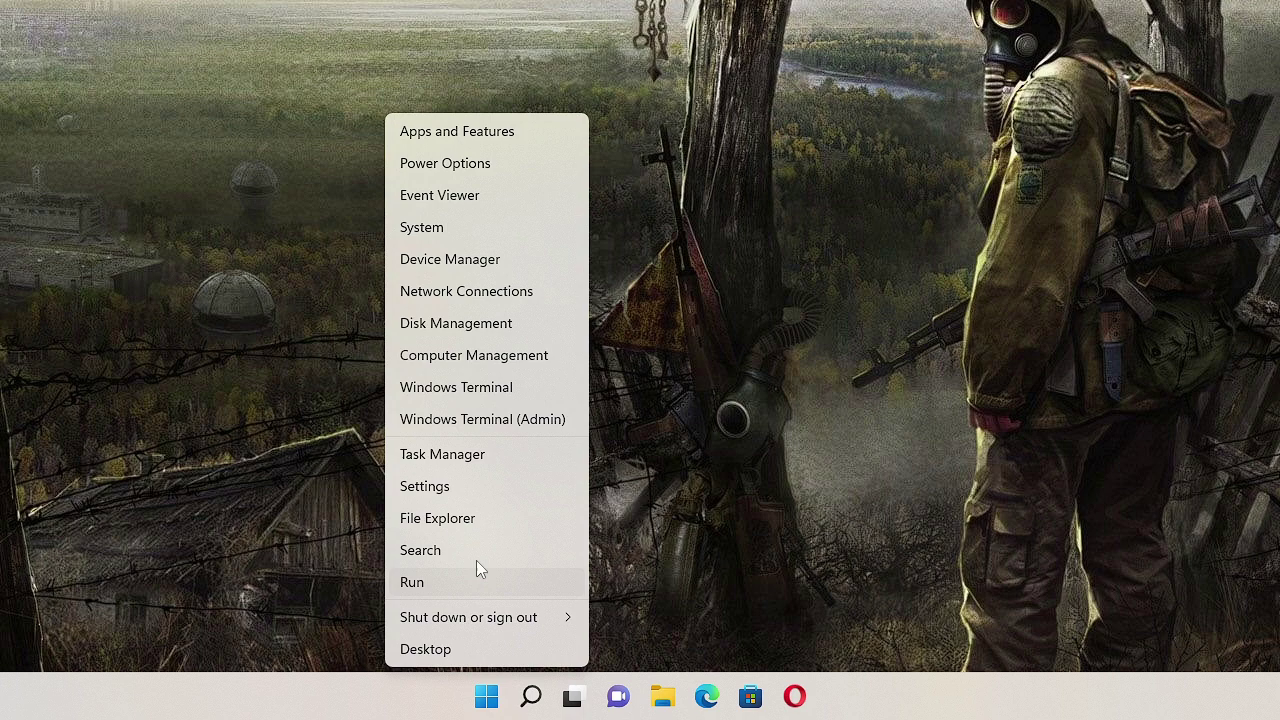
pyautogui.click(468, 260)
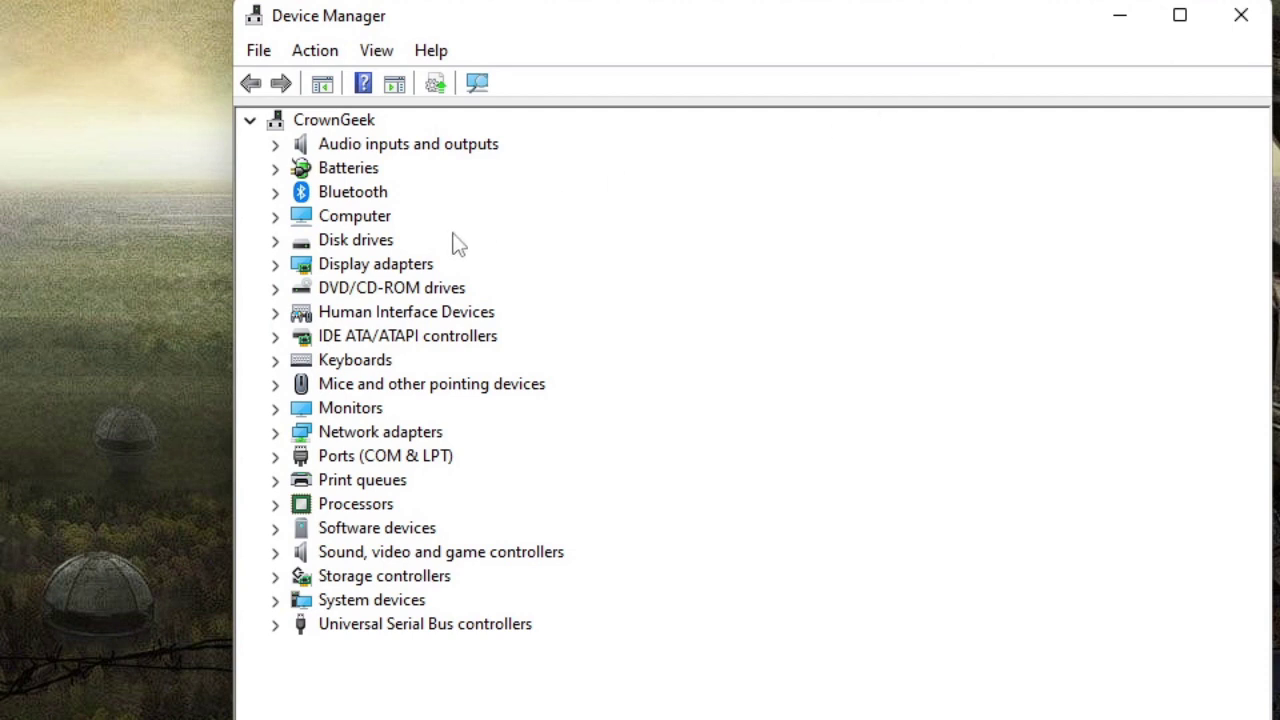
# Expand Keyboards and bring up the actions menu for Standard PS/2 Keyboard
pyautogui.click(348, 311)
pyautogui.click(362, 362)
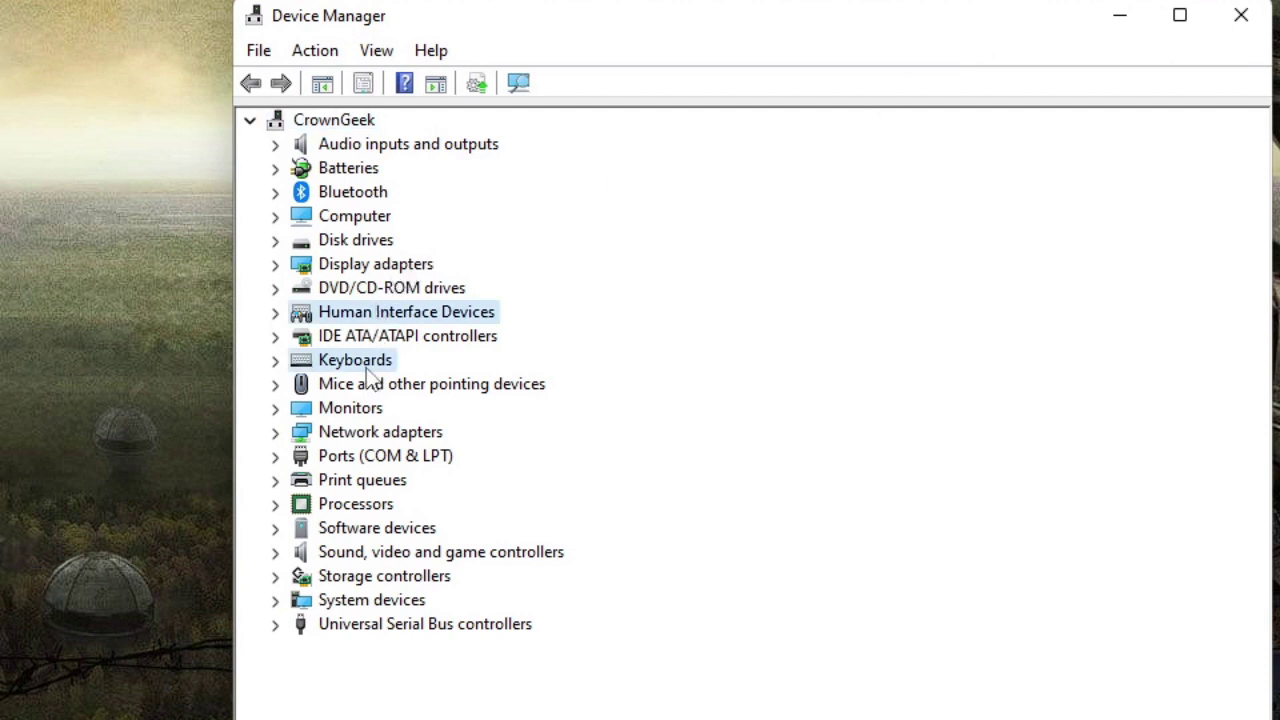
pyautogui.doubleClick(365, 362)
pyautogui.click(428, 386)
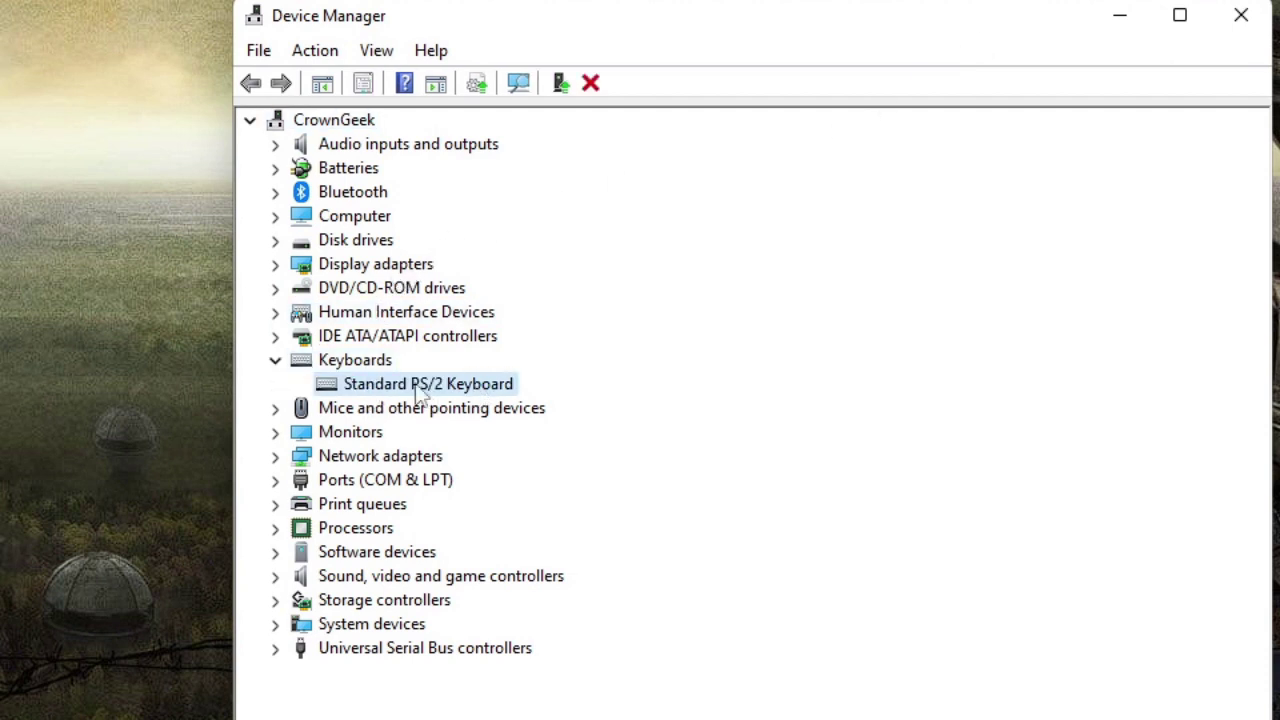
pyautogui.rightClick(419, 383)
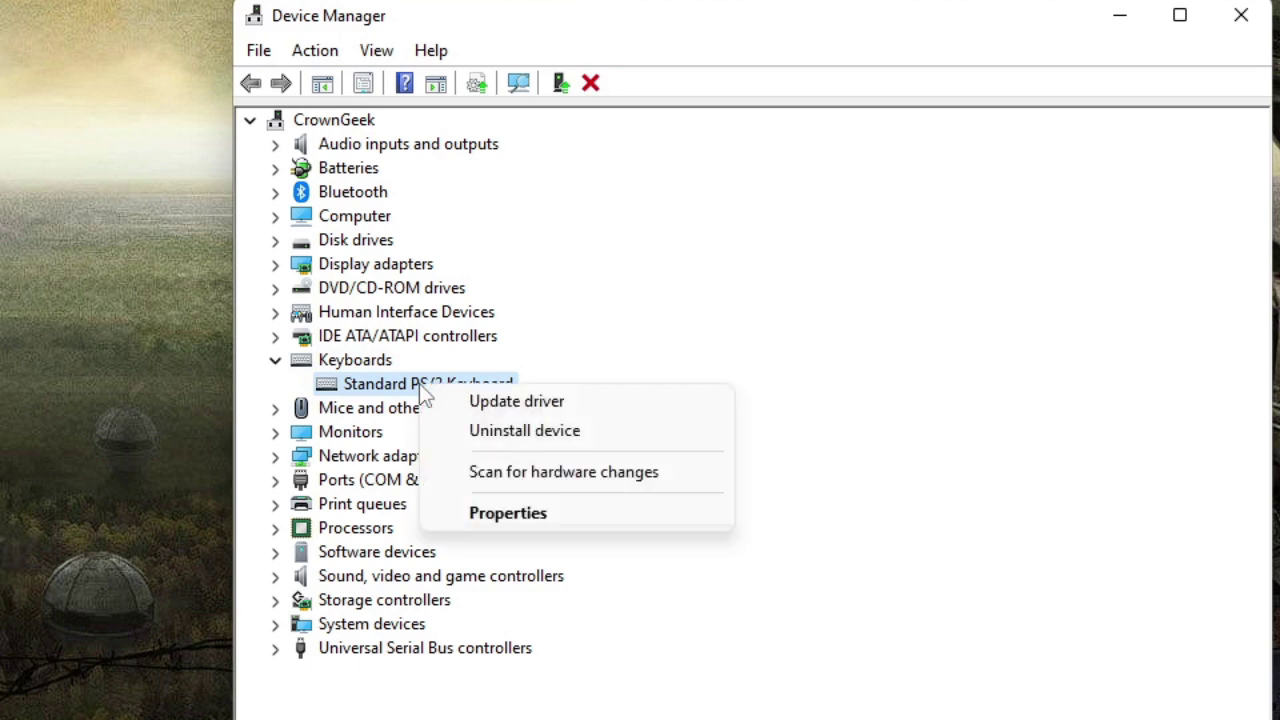
# Run Update driver with automatic search, confirm the best driver is installed, and close the wizard
pyautogui.click(506, 401)
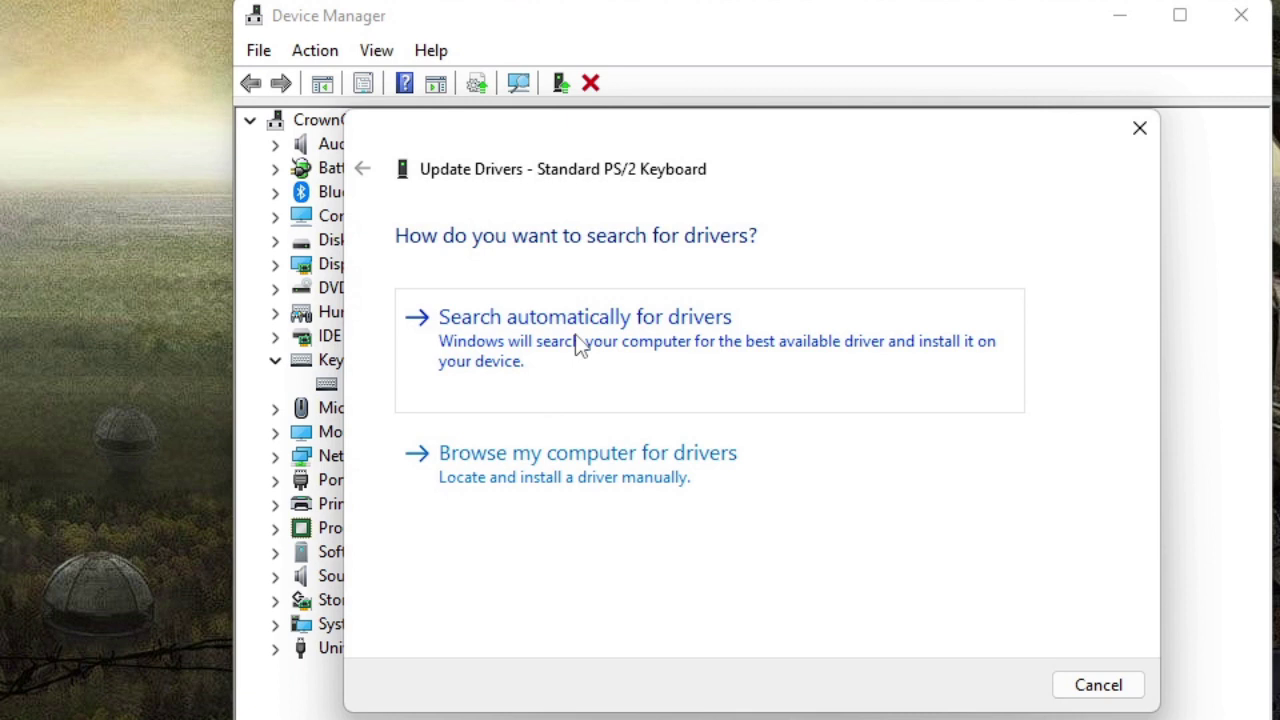
pyautogui.click(640, 330)
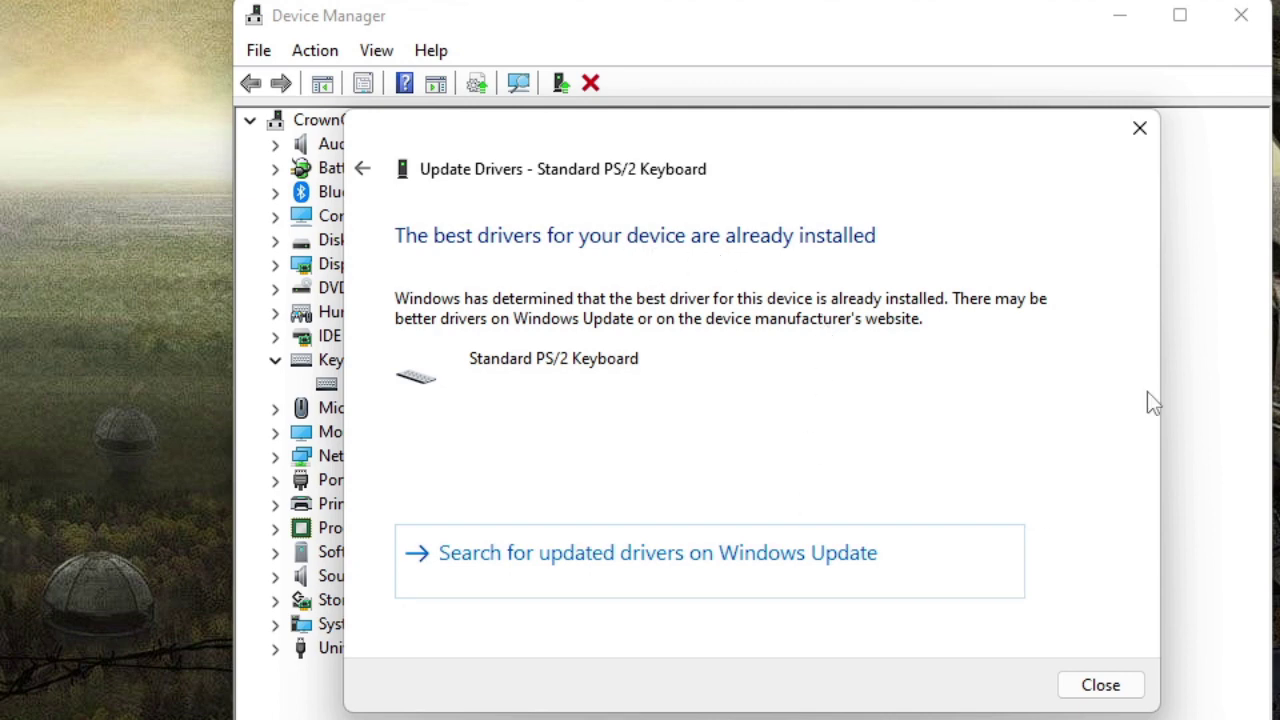
pyautogui.click(1100, 686)
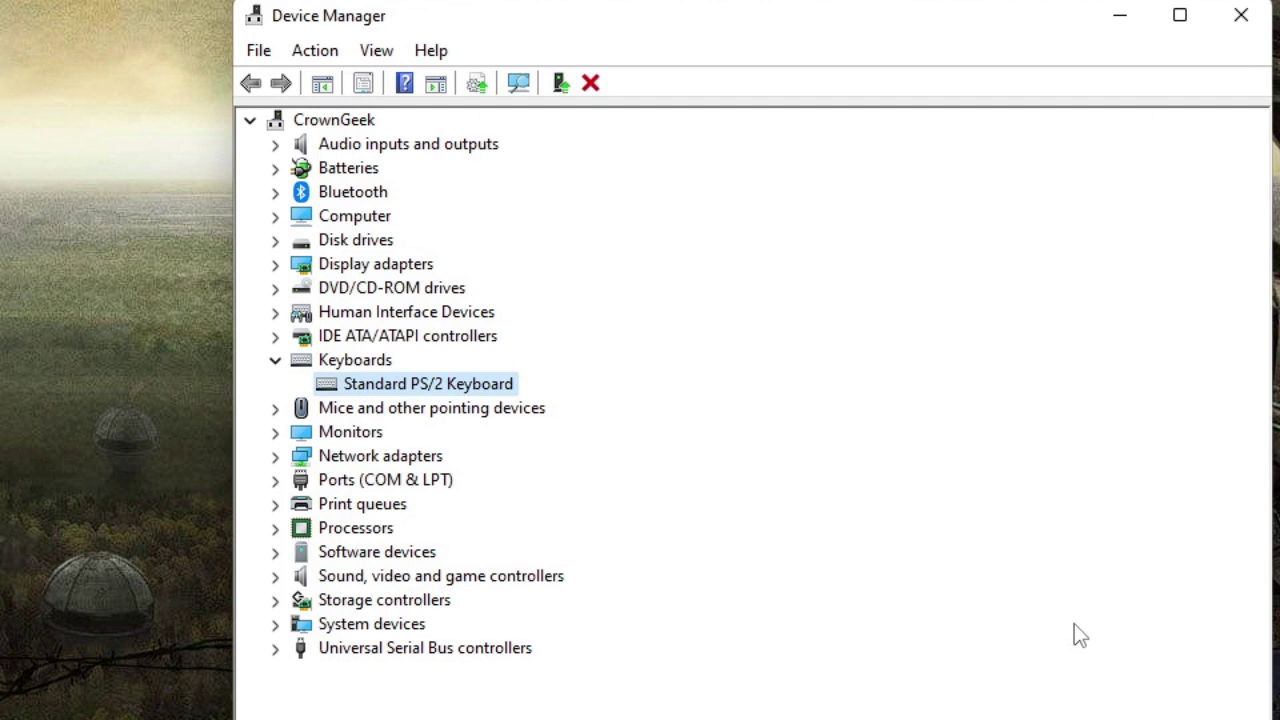